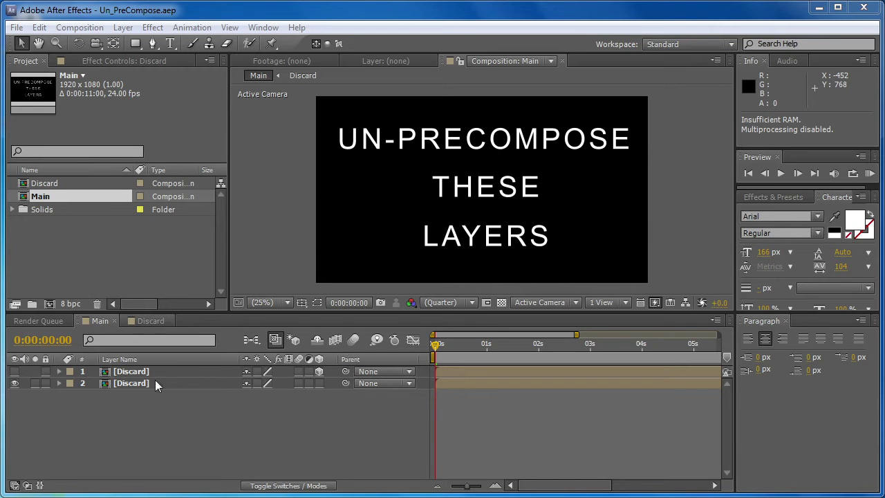
Step: Inspect the layers inside the Discard precomp, then return to the Main composition
{"action": "left_click", "coordinate": [152, 321]}
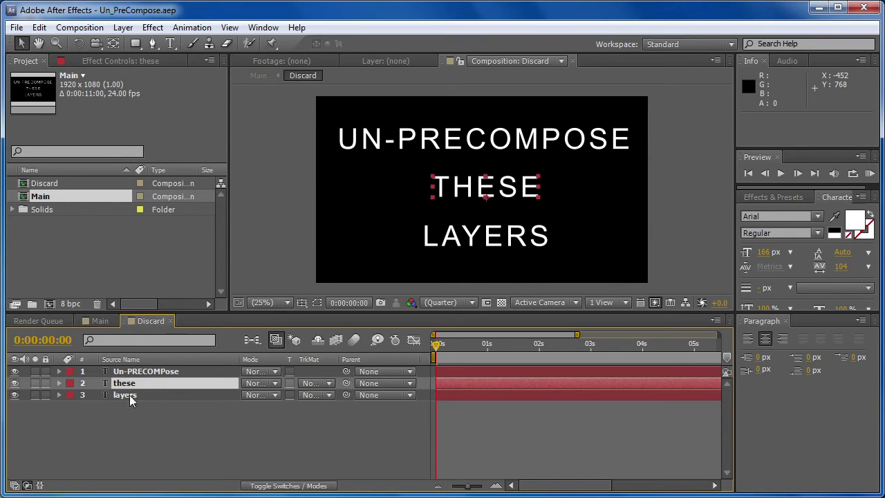
{"action": "left_click", "coordinate": [101, 321]}
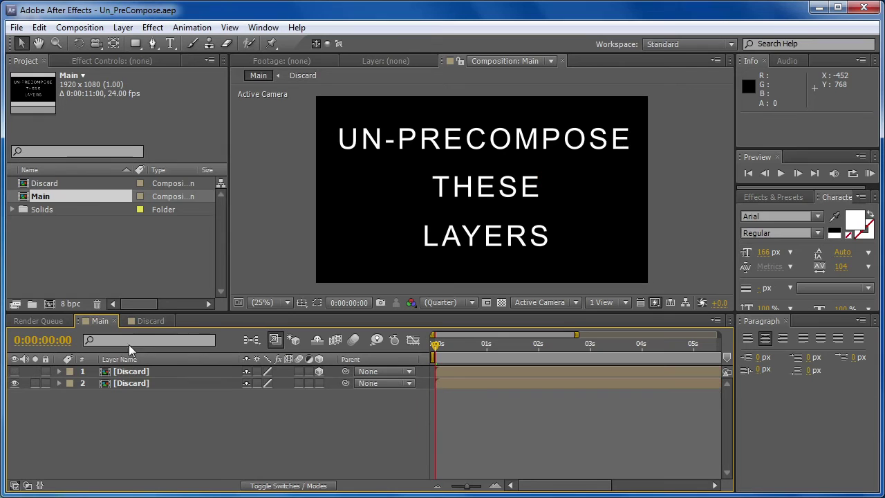
{"action": "double_click", "coordinate": [184, 383]}
{"action": "left_click", "coordinate": [96, 321]}
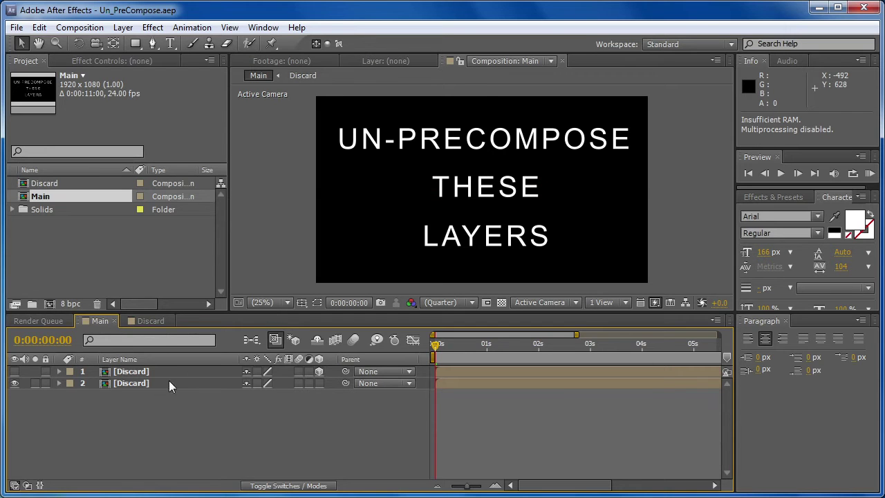
Step: Select the second [Discard] layer in Main after checking the Discard comp's text layers again
{"action": "left_click", "coordinate": [148, 383]}
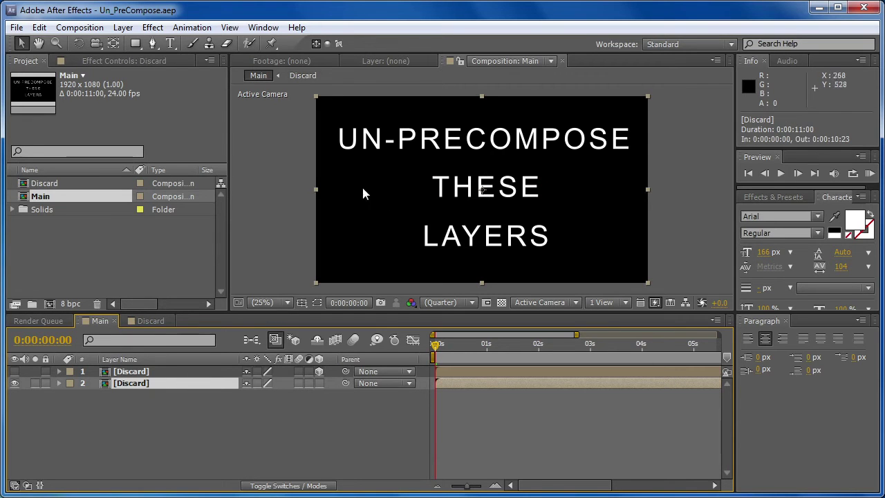
{"action": "left_click", "coordinate": [147, 321]}
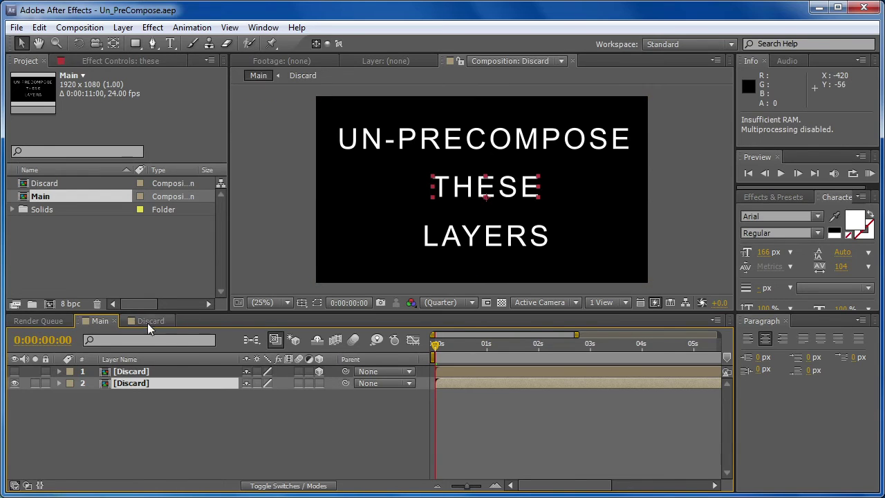
{"action": "left_click", "coordinate": [101, 322]}
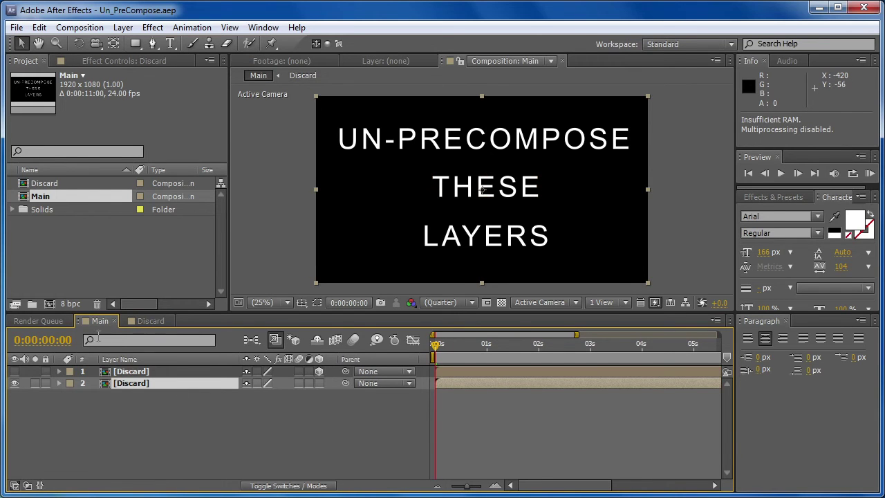
{"action": "left_click", "coordinate": [152, 372]}
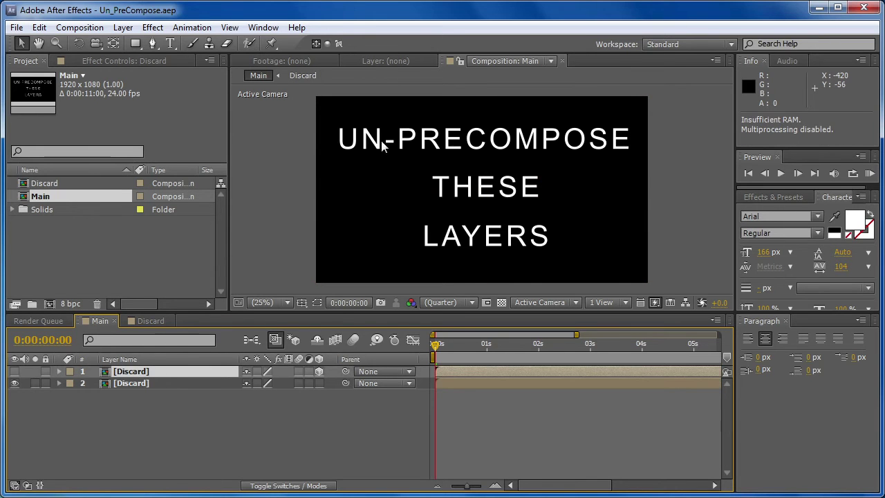
{"action": "left_click", "coordinate": [164, 383]}
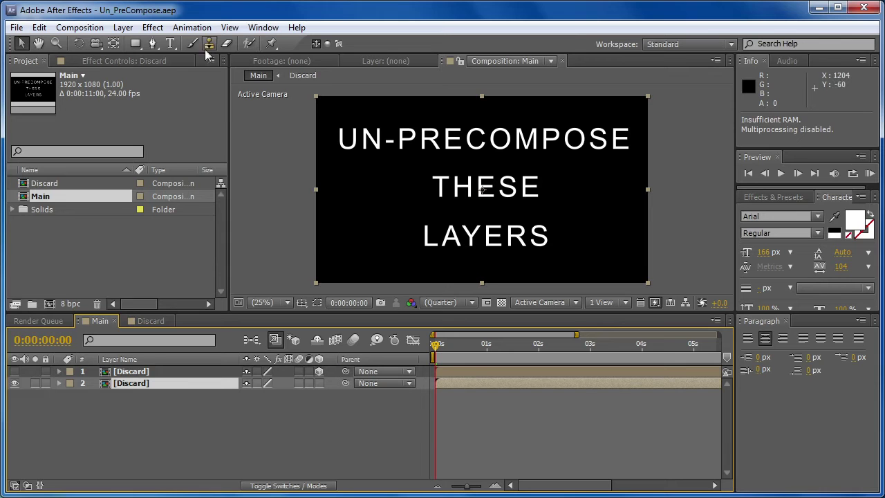
Step: Open Layer > Un-Precompose for the selected [Discard] layer, with copy pre-comp attributes preset
{"action": "left_click", "coordinate": [126, 29]}
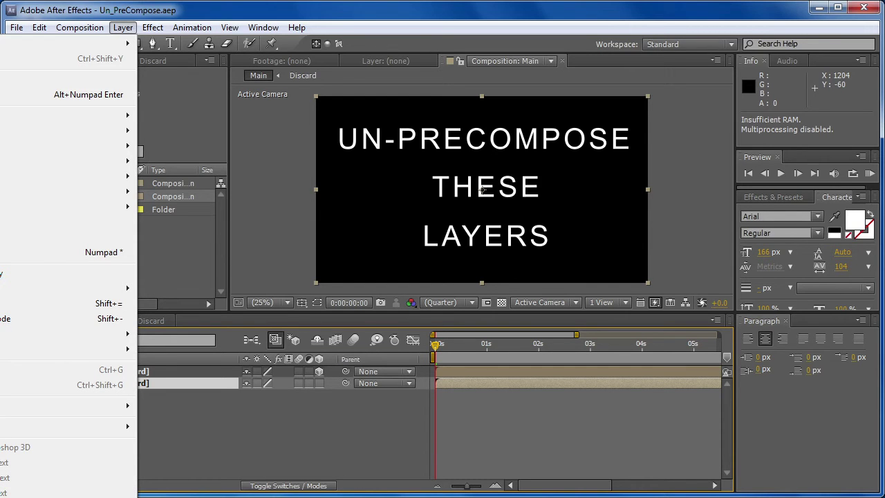
{"action": "left_click", "coordinate": [70, 492]}
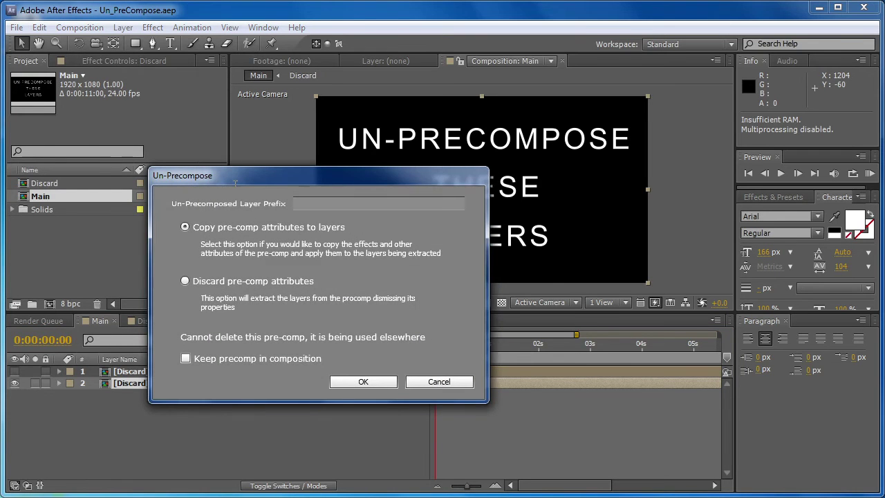
{"action": "left_click_drag", "start_coordinate": [276, 174], "coordinate": [375, 128]}
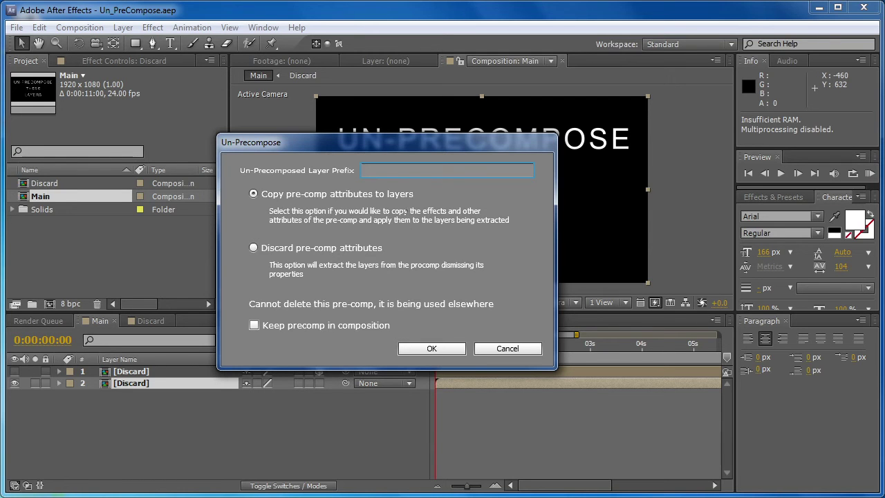
Step: Switch Un-Precompose to Discard pre-comp attributes, leaving Keep precomp unchecked, and confirm
{"action": "left_click", "coordinate": [265, 251]}
{"action": "left_click_drag", "start_coordinate": [340, 141], "coordinate": [388, 249]}
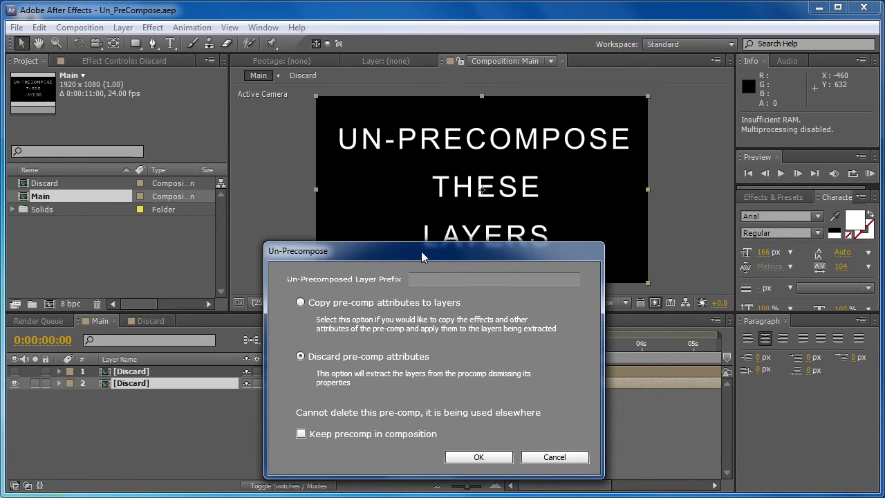
{"action": "left_click_drag", "start_coordinate": [421, 251], "coordinate": [432, 238]}
{"action": "left_click_drag", "start_coordinate": [447, 329], "coordinate": [481, 357]}
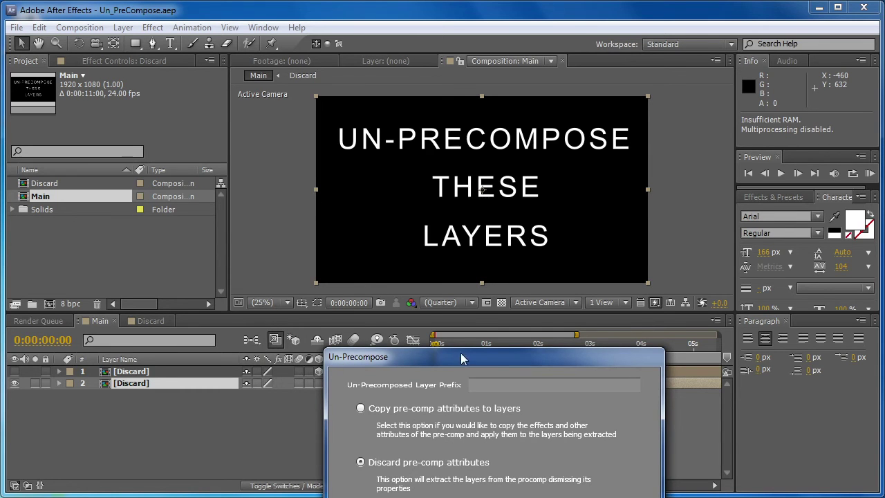
{"action": "left_click_drag", "start_coordinate": [484, 357], "coordinate": [435, 156]}
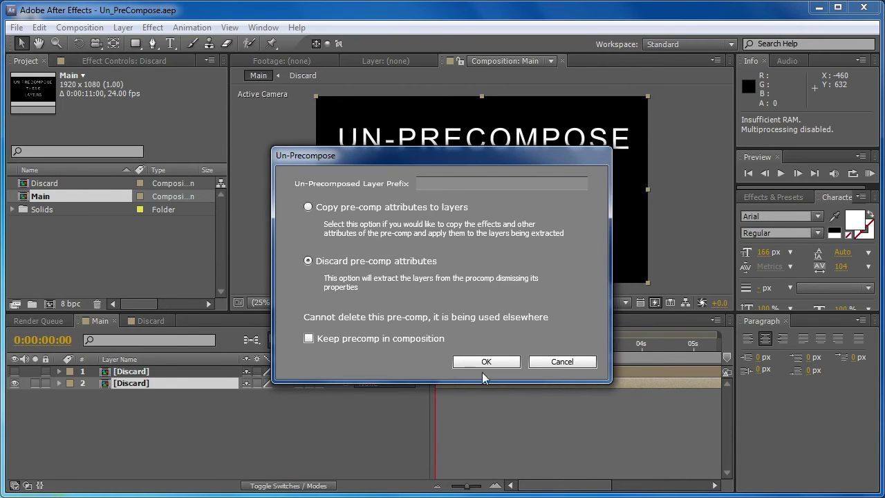
{"action": "left_click", "coordinate": [485, 362]}
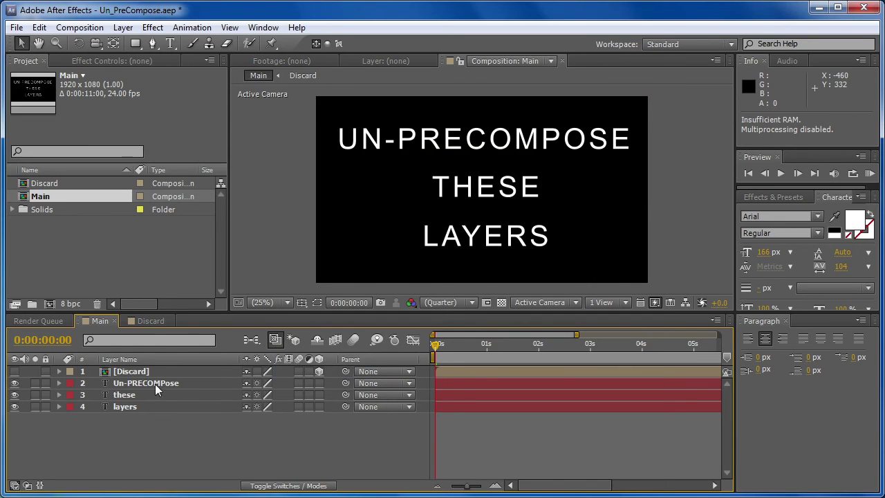
Step: Recheck the Discard comp, then select the extracted text layers Un-PRECOMPose, these and layers
{"action": "left_click", "coordinate": [146, 323]}
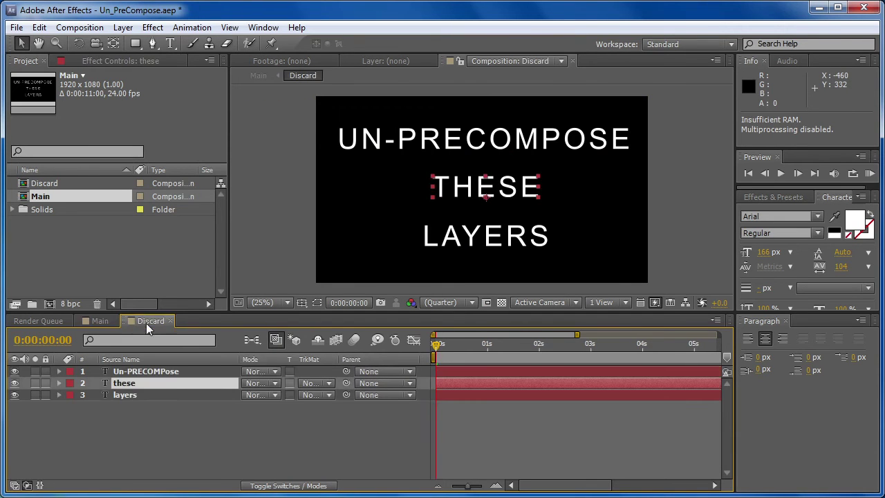
{"action": "left_click", "coordinate": [104, 321]}
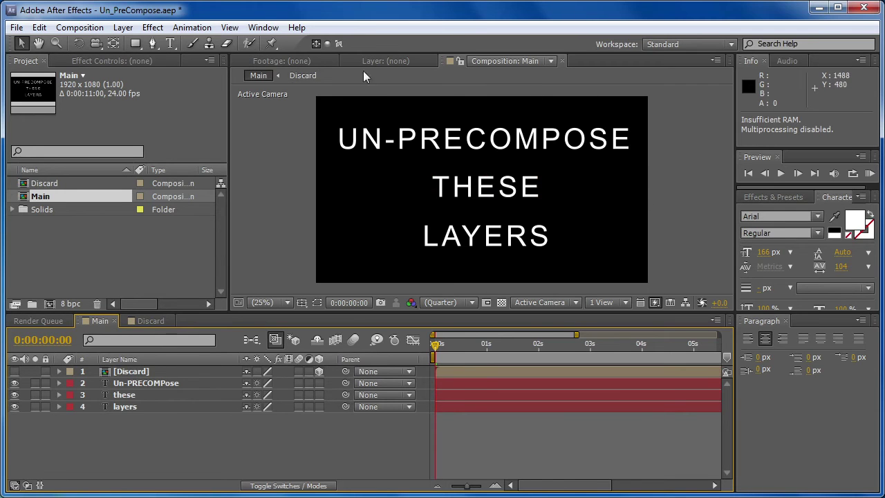
{"action": "left_click", "coordinate": [145, 323]}
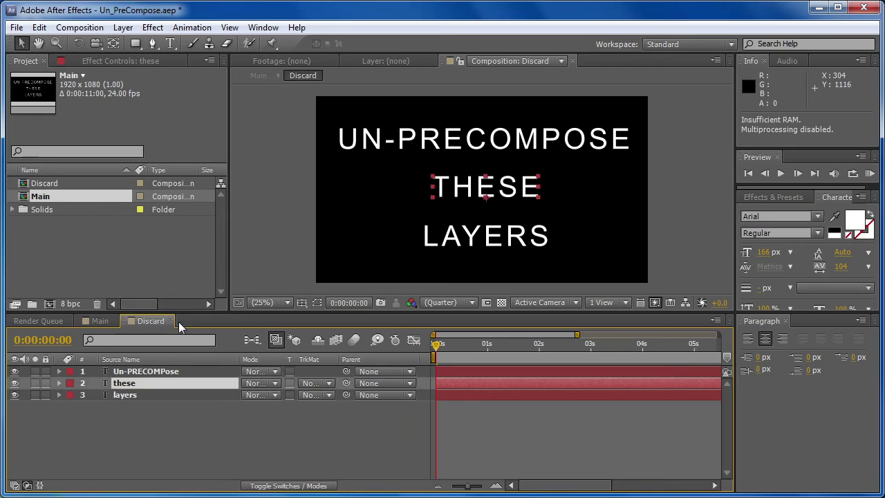
{"action": "left_click", "coordinate": [98, 322]}
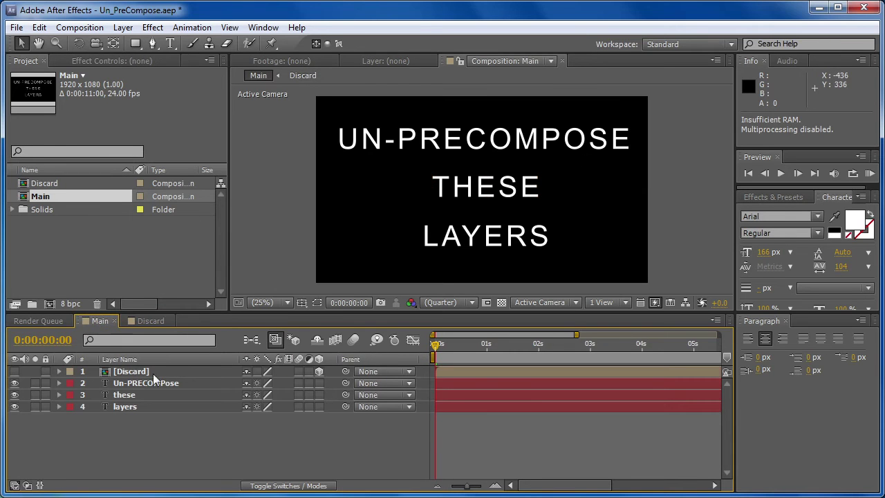
{"action": "left_click", "coordinate": [157, 393]}
{"action": "left_click_drag", "start_coordinate": [168, 421], "coordinate": [165, 386]}
Step: Delete the three extracted text layers, make [Discard] visible again, and select it showing source names
{"action": "key", "text": "Delete"}
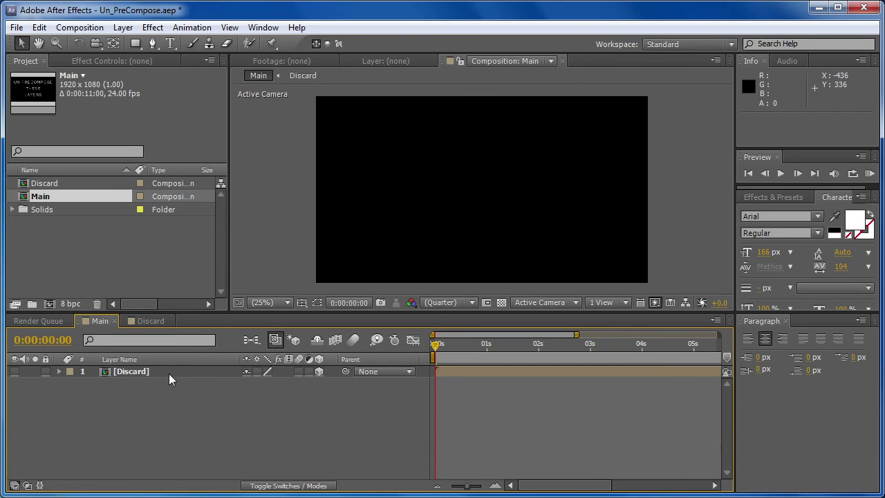
{"action": "left_click", "coordinate": [14, 372]}
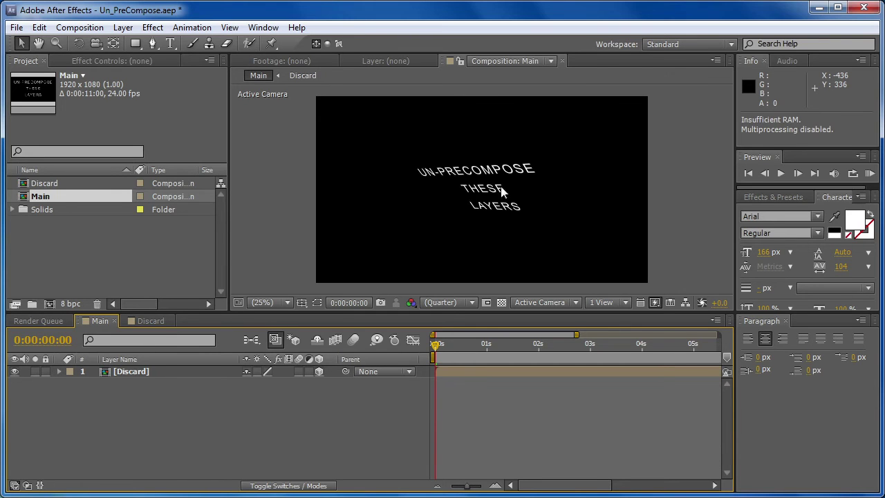
{"action": "left_click", "coordinate": [137, 361]}
{"action": "left_click", "coordinate": [139, 370]}
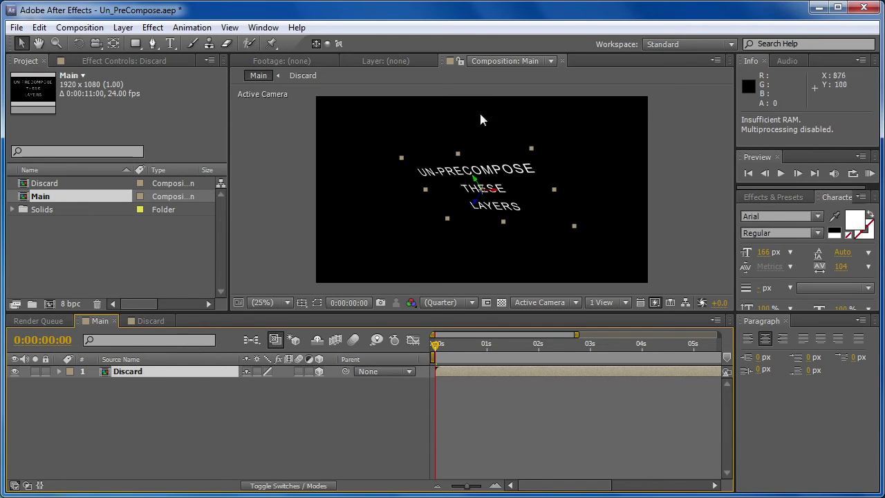
Step: Un-precompose the Discard layer with pre-comp attributes copied onto a Null 1 parent
{"action": "left_click", "coordinate": [124, 30]}
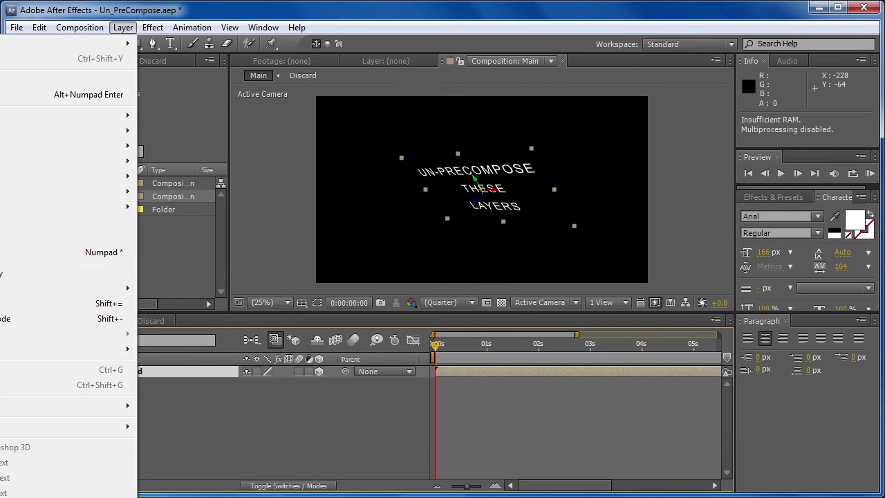
{"action": "left_click", "coordinate": [69, 492]}
{"action": "left_click_drag", "start_coordinate": [280, 176], "coordinate": [338, 153]}
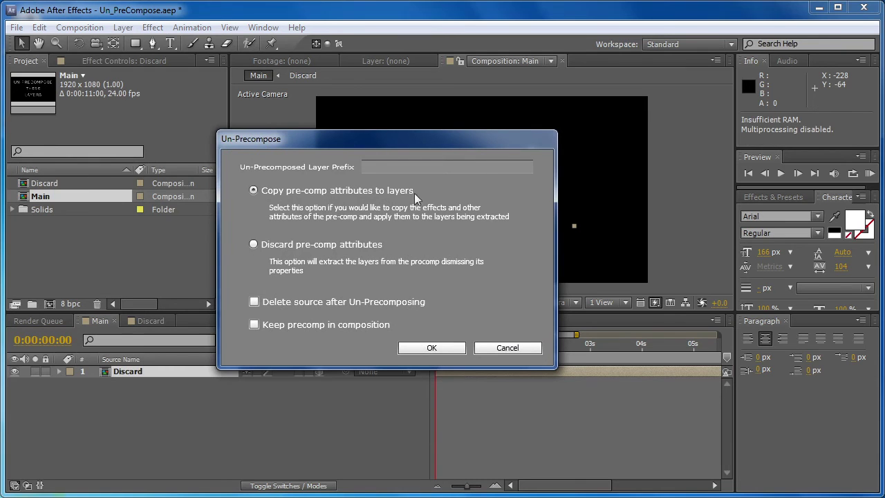
{"action": "left_click", "coordinate": [431, 346]}
{"action": "left_click", "coordinate": [423, 352]}
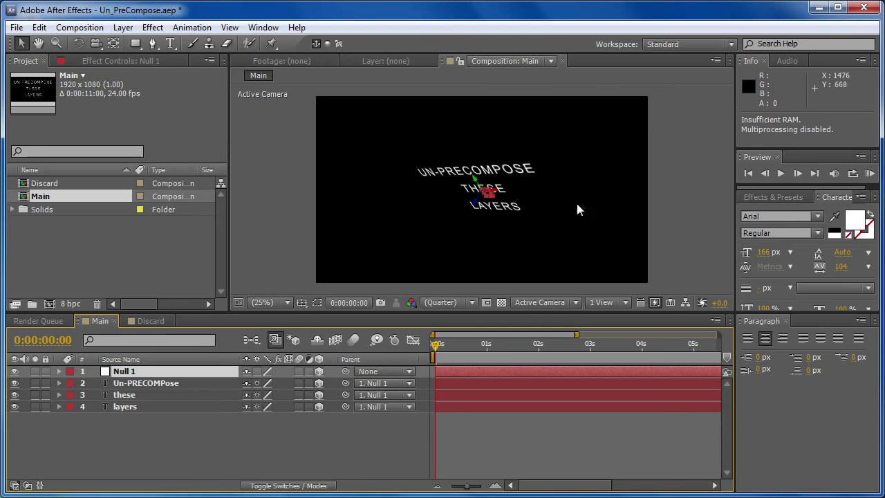
Step: Reveal Null 1's Position, then select all layers and undo the un-precompose
{"action": "left_click", "coordinate": [179, 455]}
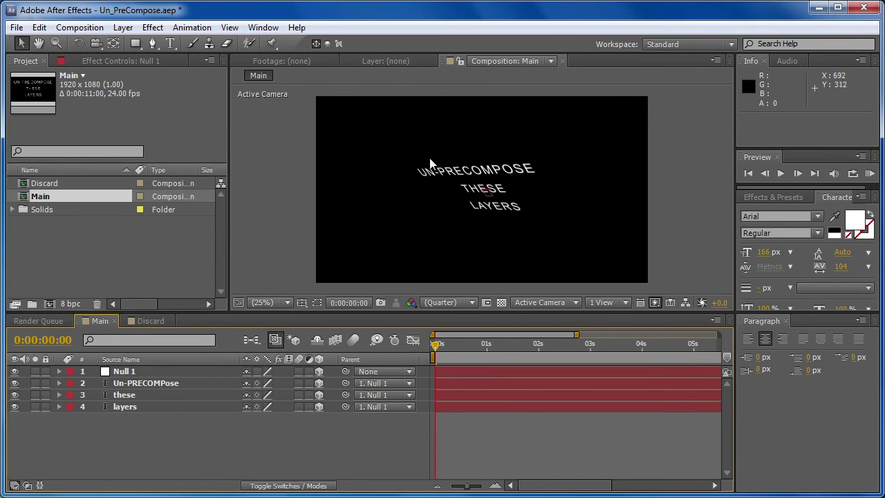
{"action": "left_click", "coordinate": [164, 373]}
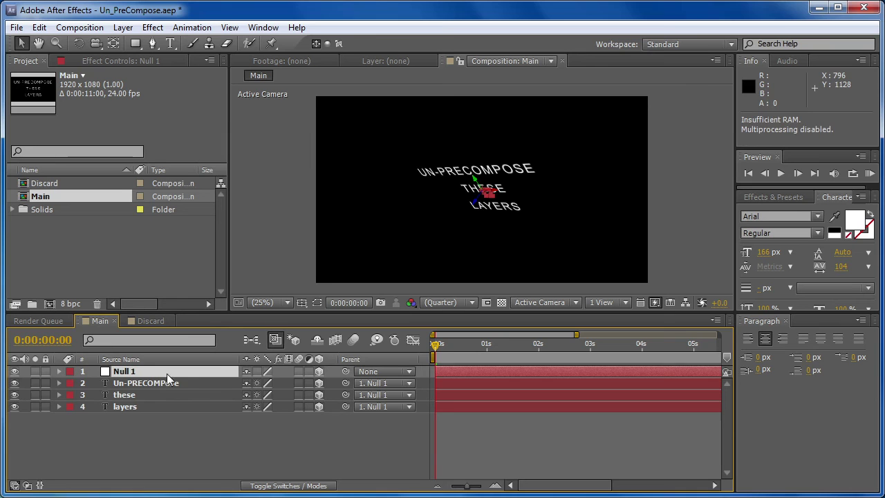
{"action": "key", "text": "p"}
{"action": "key", "text": "ctrl+a"}
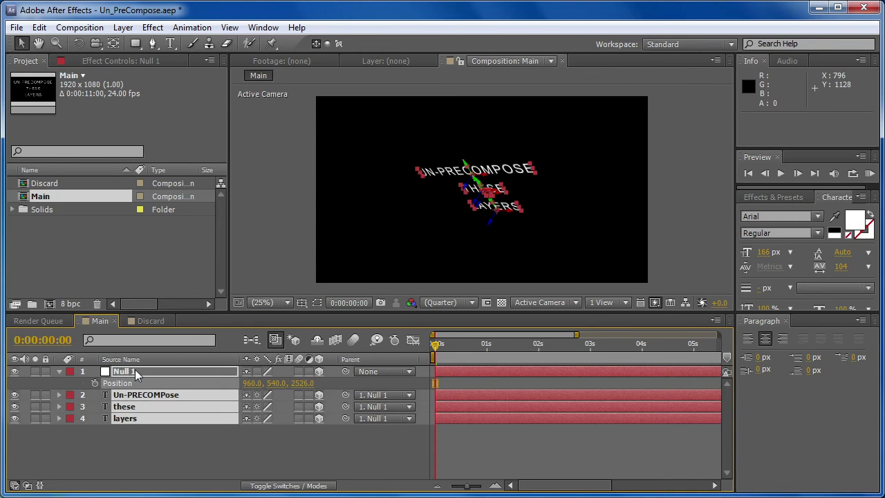
{"action": "key", "text": "ctrl+z"}
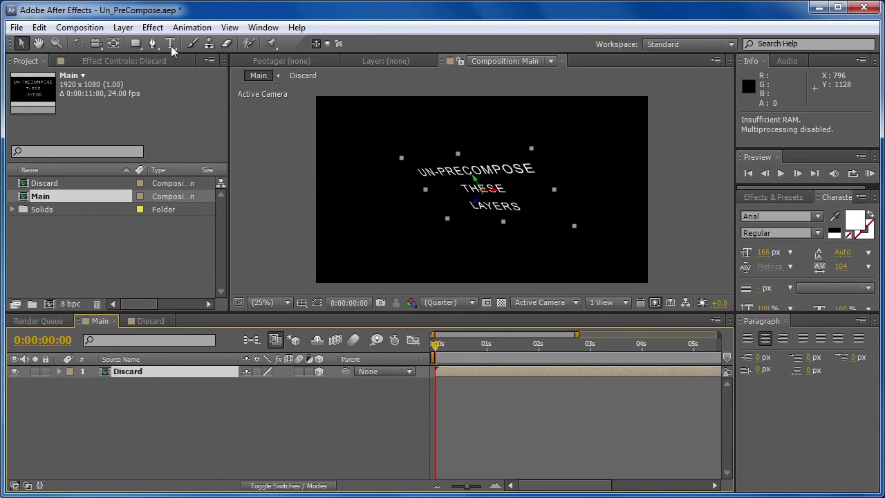
Step: Un-precompose Discard with pre-comp attributes discarded and the source comp deleted afterwards
{"action": "left_click", "coordinate": [122, 28]}
{"action": "key", "text": "Escape"}
{"action": "left_click_drag", "start_coordinate": [258, 177], "coordinate": [317, 110]}
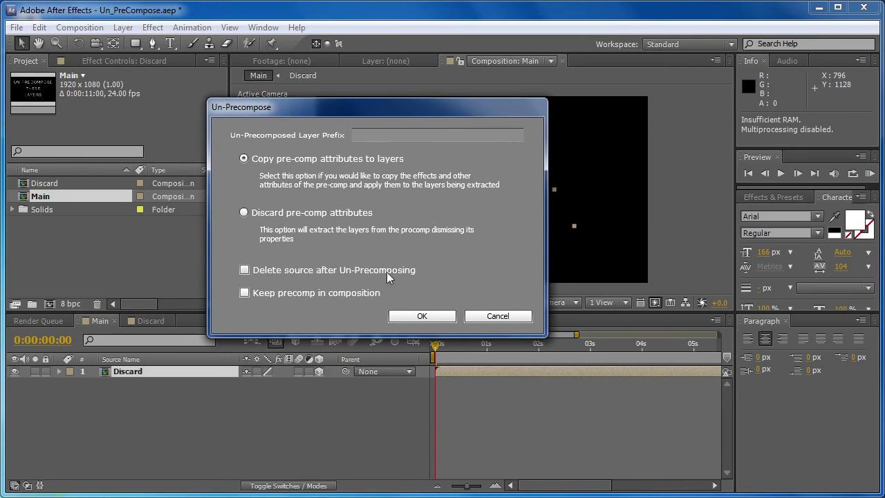
{"action": "left_click", "coordinate": [244, 272]}
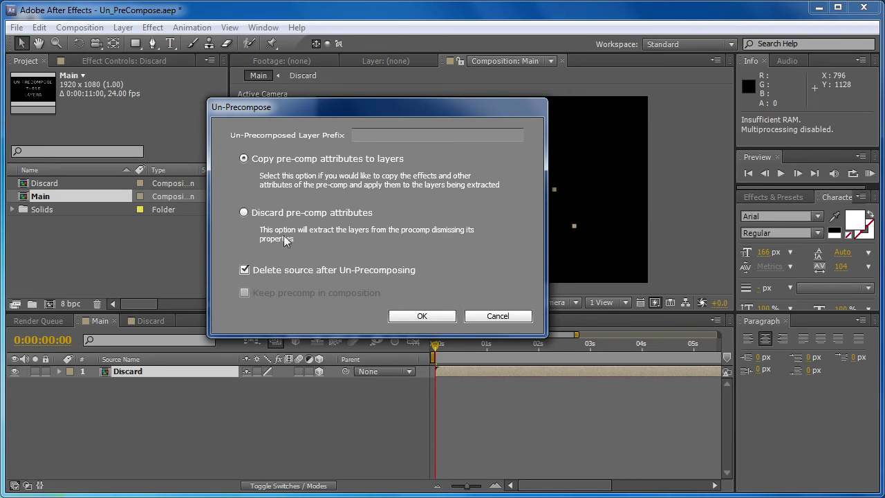
{"action": "left_click", "coordinate": [243, 212]}
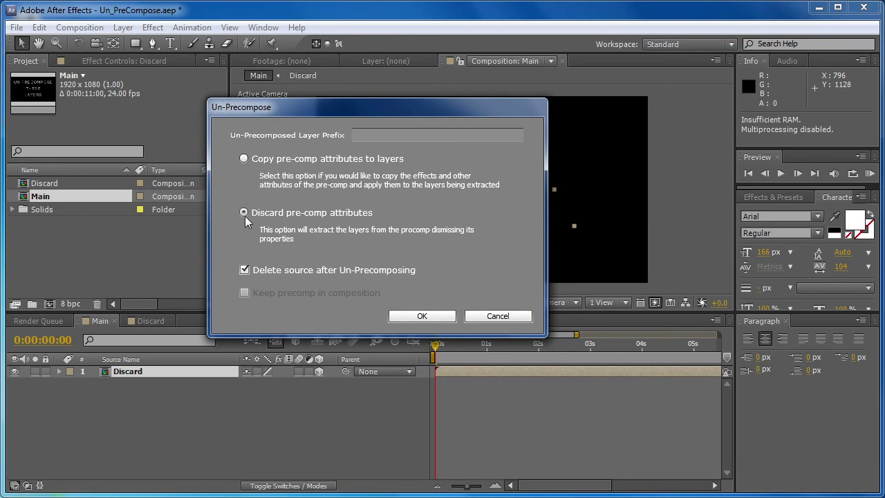
{"action": "left_click", "coordinate": [418, 318]}
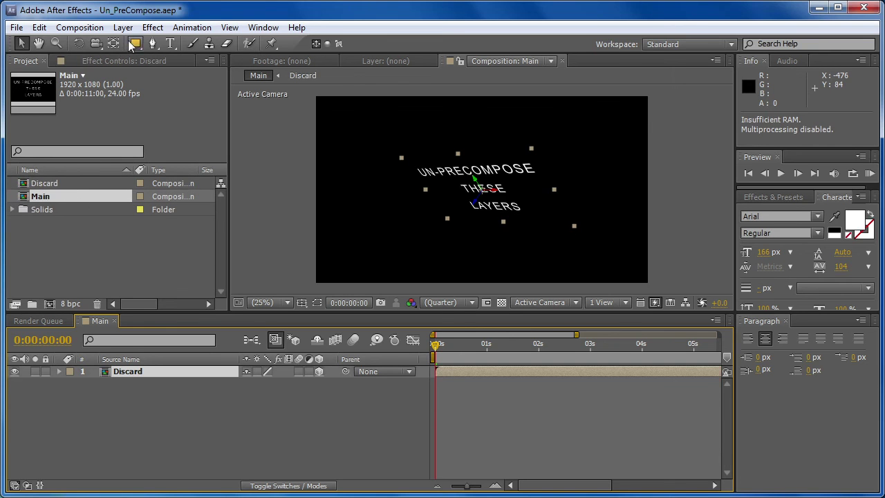
Step: Redo and undo the un-precompose to compare, ending with the single Discard layer
{"action": "key", "text": "ctrl+z"}
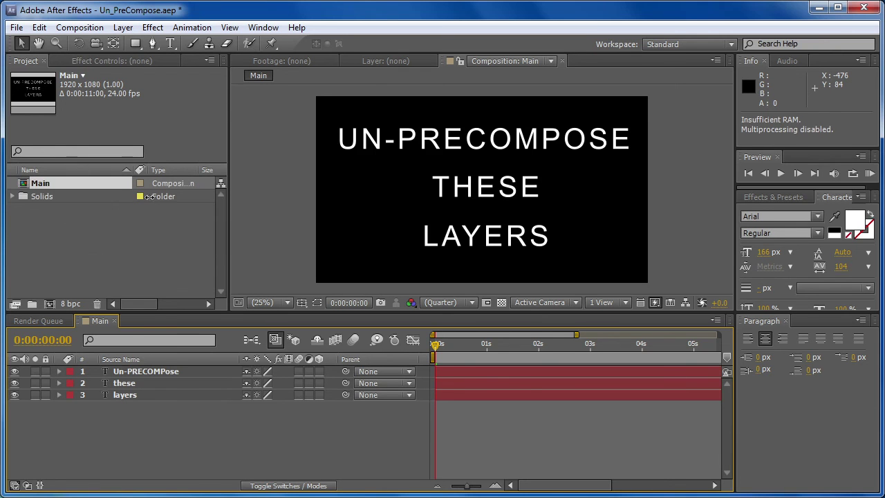
{"action": "key", "text": "ctrl+shift+z"}
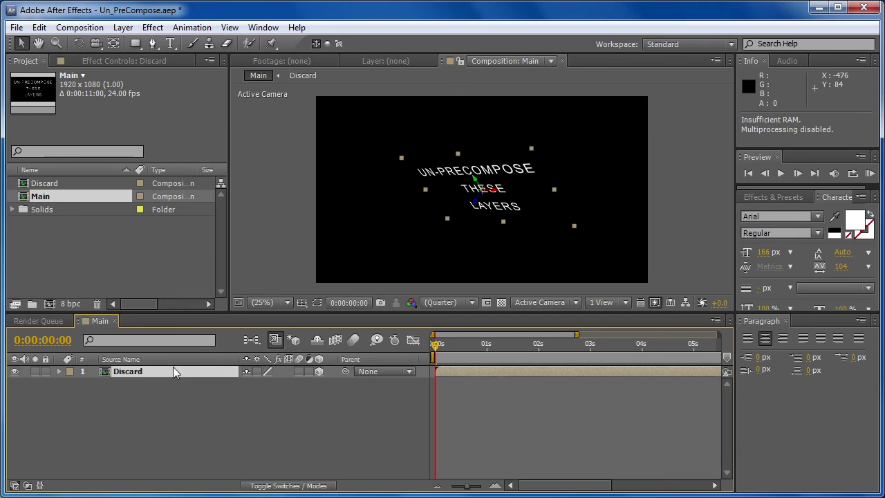
Step: Duplicate the Discard layer and un-precompose it with attributes copied and the precomp kept
{"action": "key", "text": "ctrl+d"}
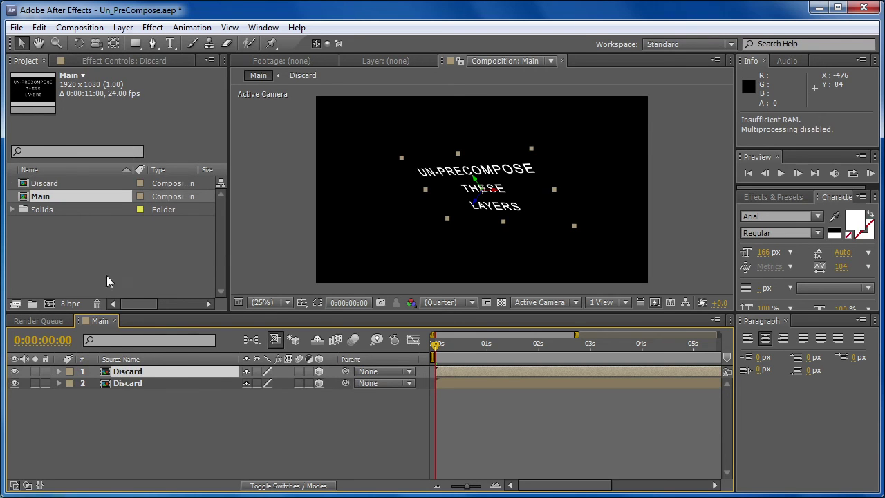
{"action": "left_click", "coordinate": [123, 27]}
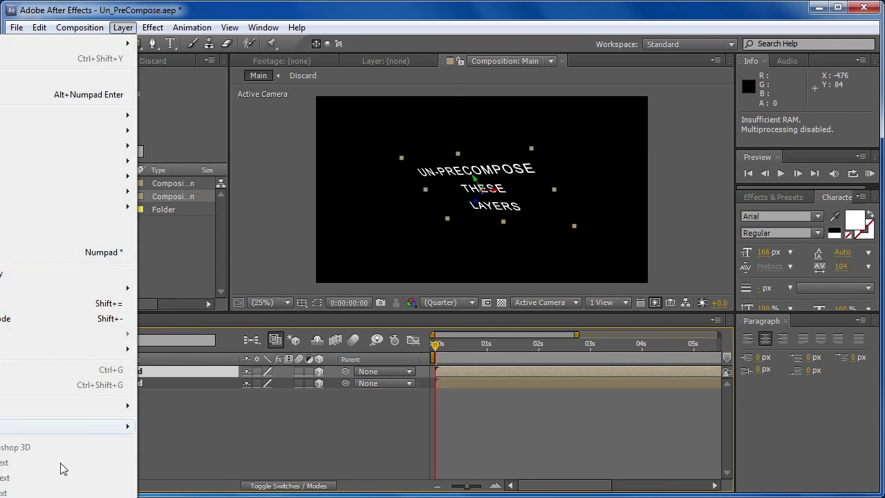
{"action": "left_click", "coordinate": [70, 425]}
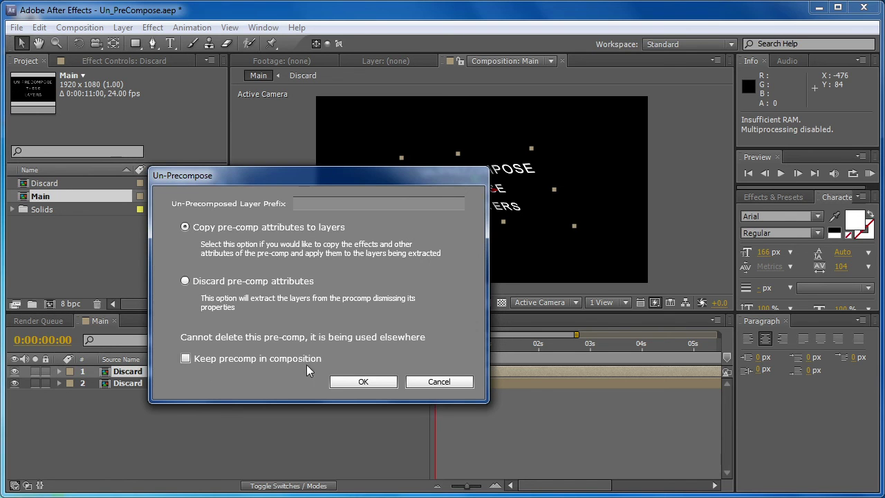
{"action": "left_click", "coordinate": [186, 359]}
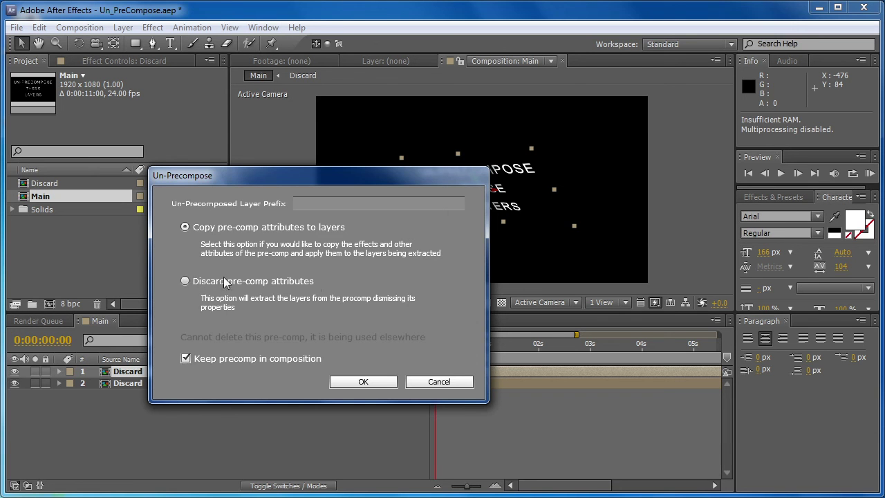
{"action": "left_click", "coordinate": [369, 385]}
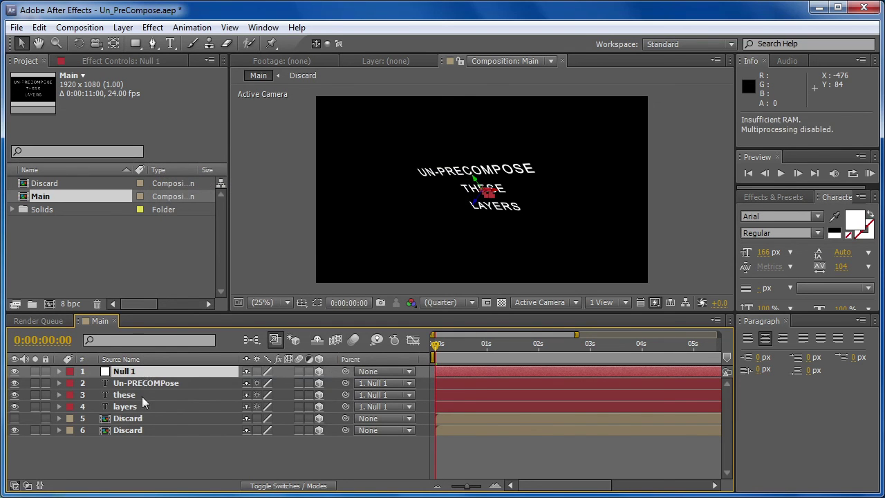
Step: Select layers 1–5, from the kept Discard pre-comp up to Null 1, briefly toggling its visibility
{"action": "left_click", "coordinate": [132, 419]}
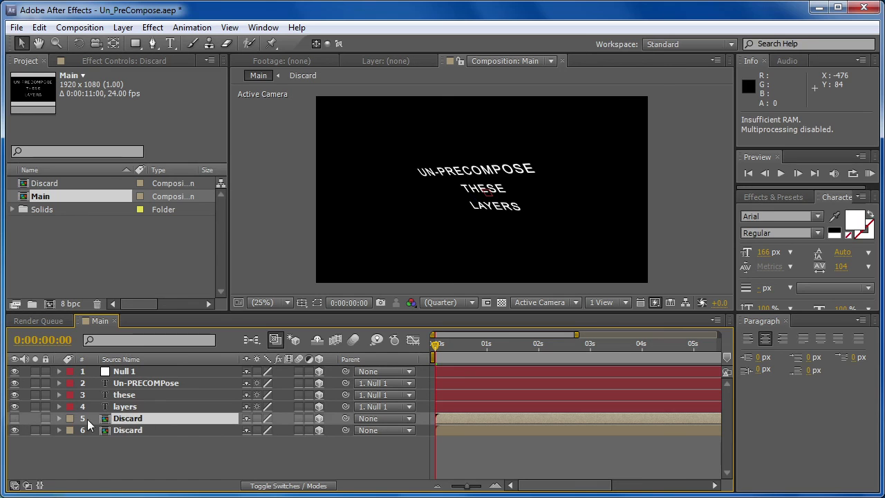
{"action": "left_click", "coordinate": [15, 419]}
{"action": "left_click", "coordinate": [15, 418]}
{"action": "left_click", "coordinate": [142, 371], "text": "shift"}
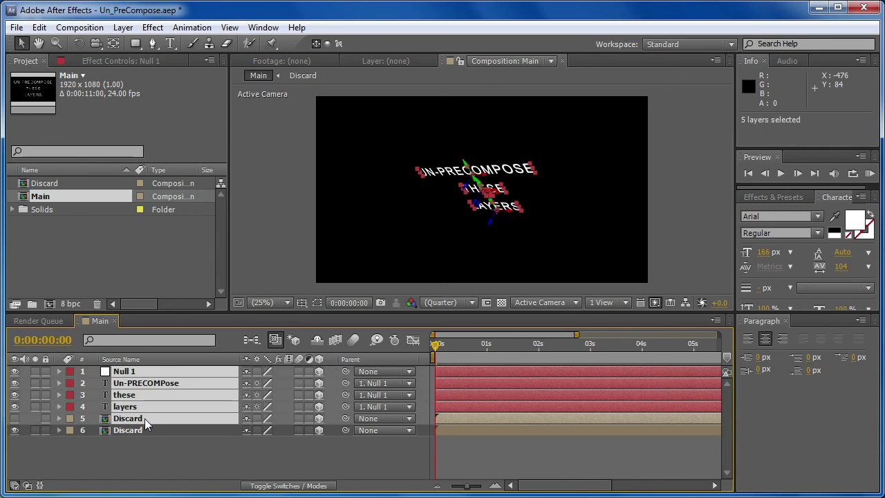
{"action": "key", "text": "Delete"}
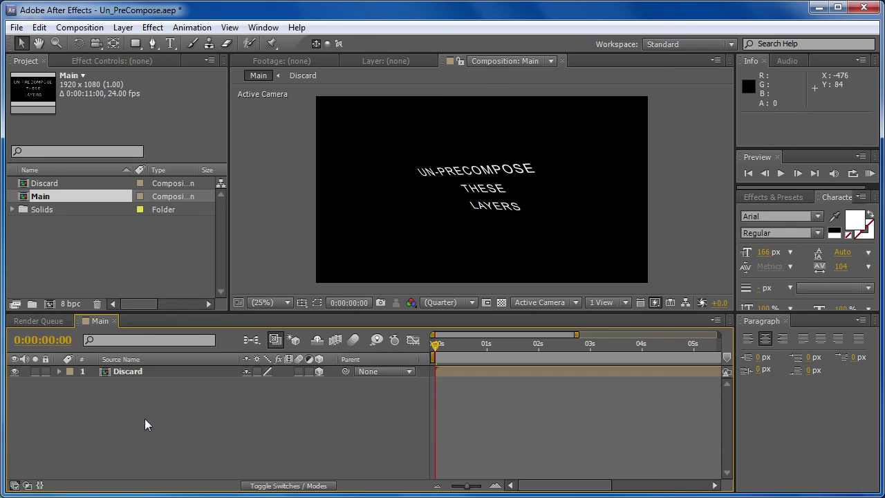
{"action": "left_click", "coordinate": [139, 371]}
{"action": "left_click", "coordinate": [123, 27]}
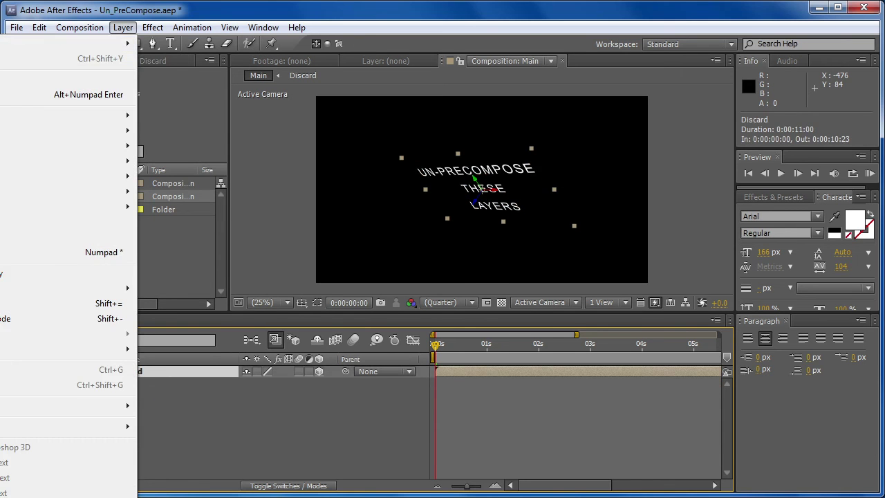
{"action": "left_click", "coordinate": [83, 394]}
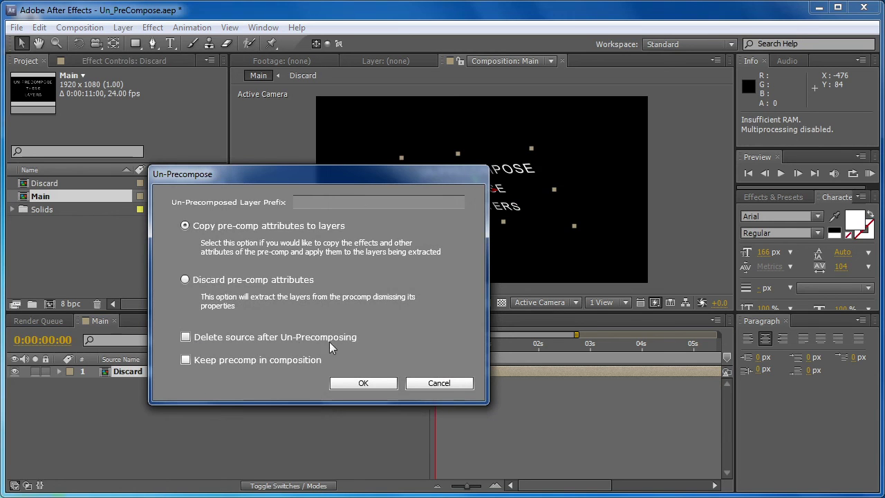
{"action": "left_click", "coordinate": [185, 338]}
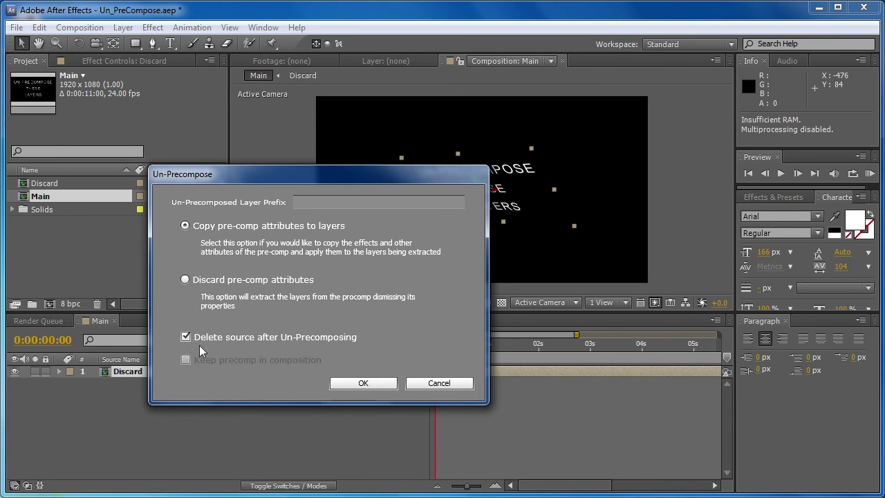
{"action": "left_click", "coordinate": [185, 338]}
{"action": "left_click", "coordinate": [185, 360]}
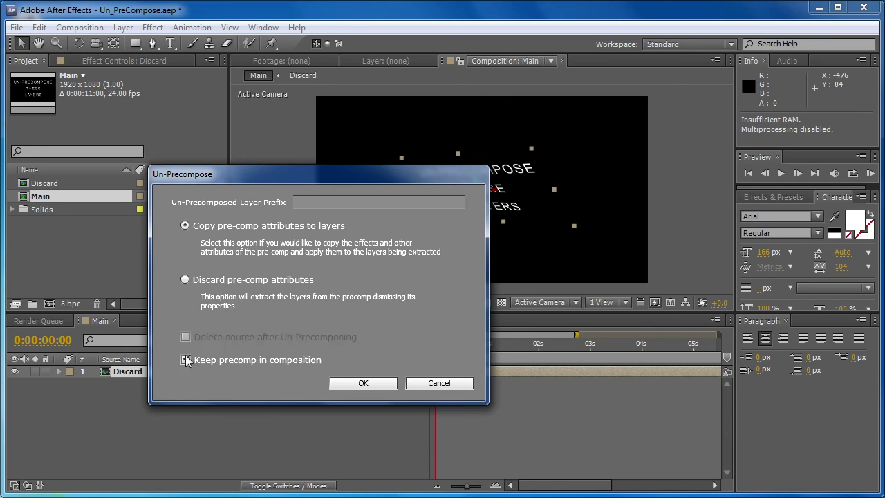
{"action": "left_click", "coordinate": [185, 360]}
{"action": "left_click", "coordinate": [186, 337]}
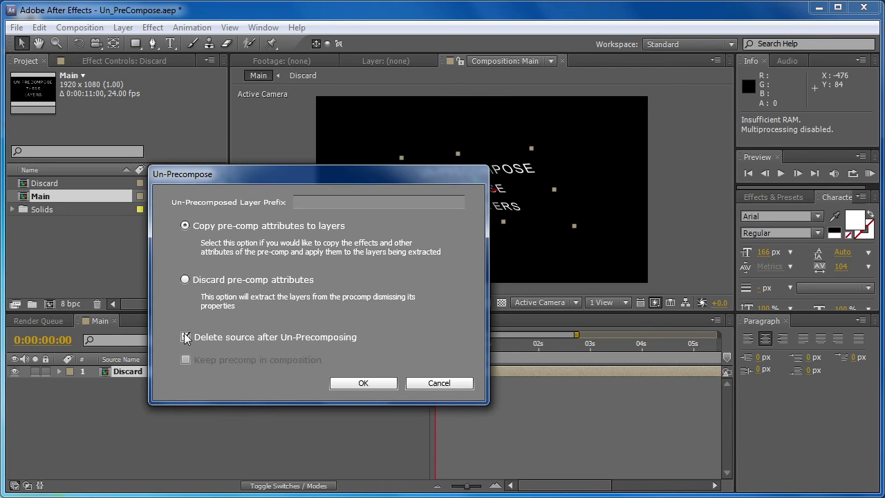
{"action": "left_click", "coordinate": [186, 337]}
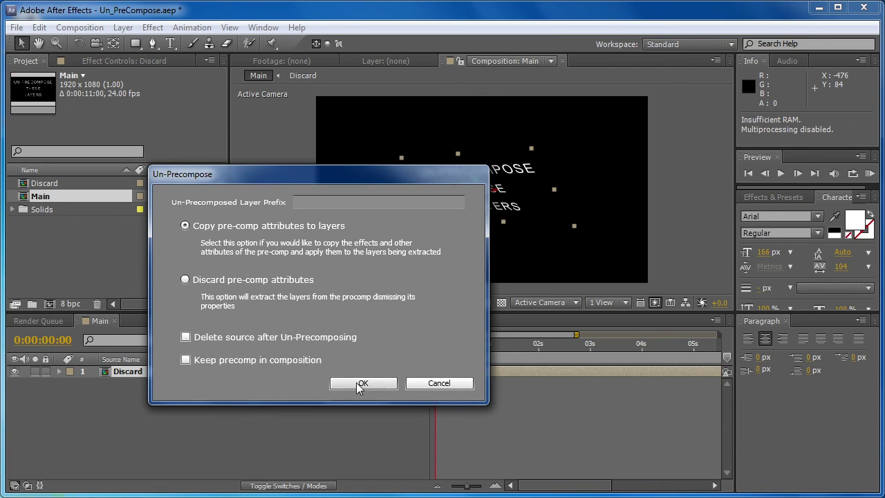
{"action": "left_click", "coordinate": [437, 384]}
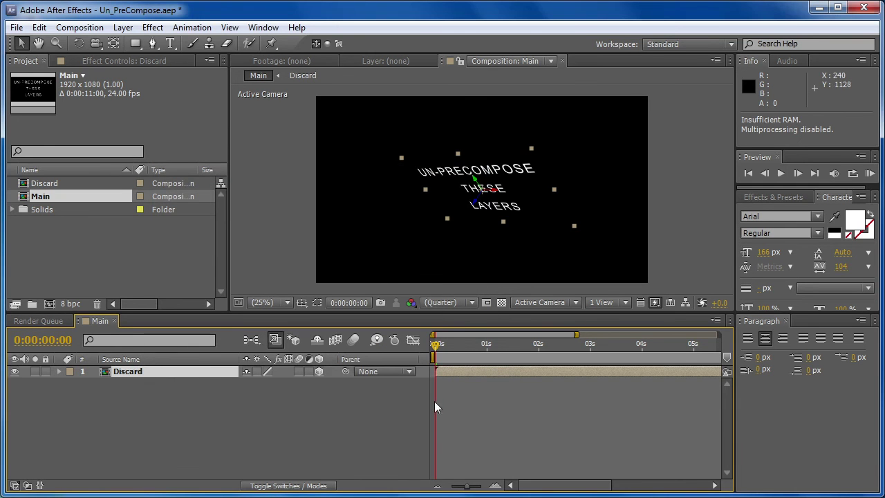